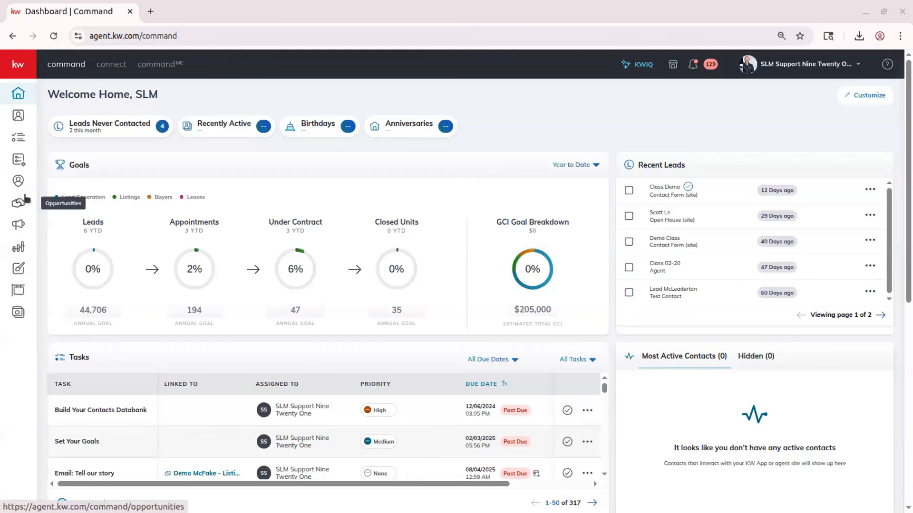
- Open the Demo Opportunity 04.03 - Listing opportunity's documents and go to its Docusign room
{"action": "left_click", "coordinate": [19, 212]}
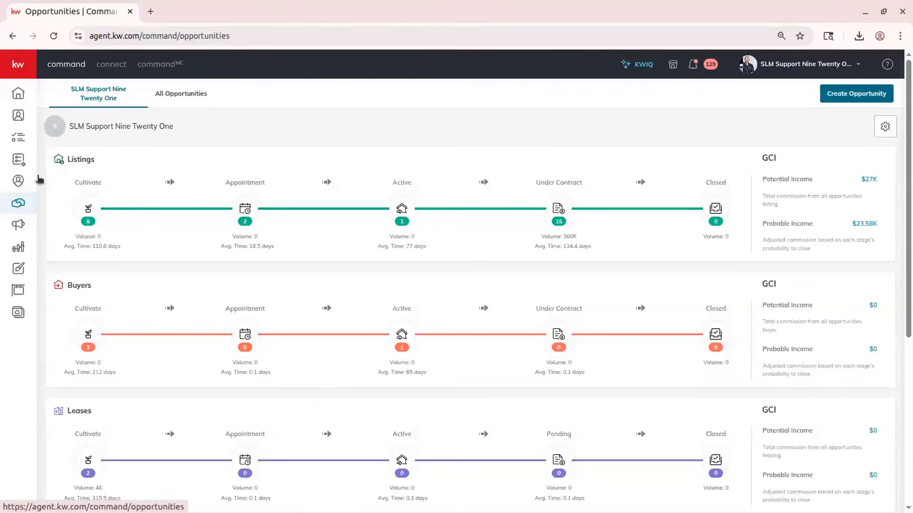
{"action": "left_click", "coordinate": [185, 96]}
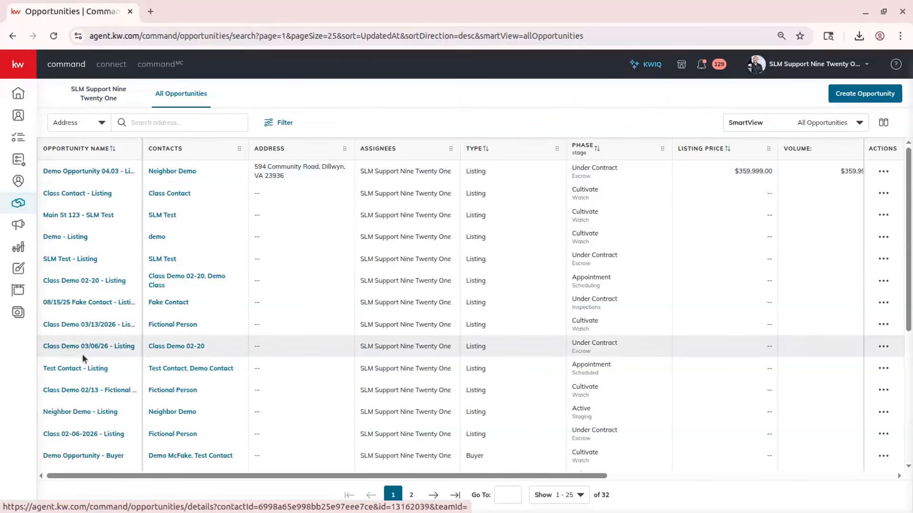
{"action": "left_click", "coordinate": [93, 173]}
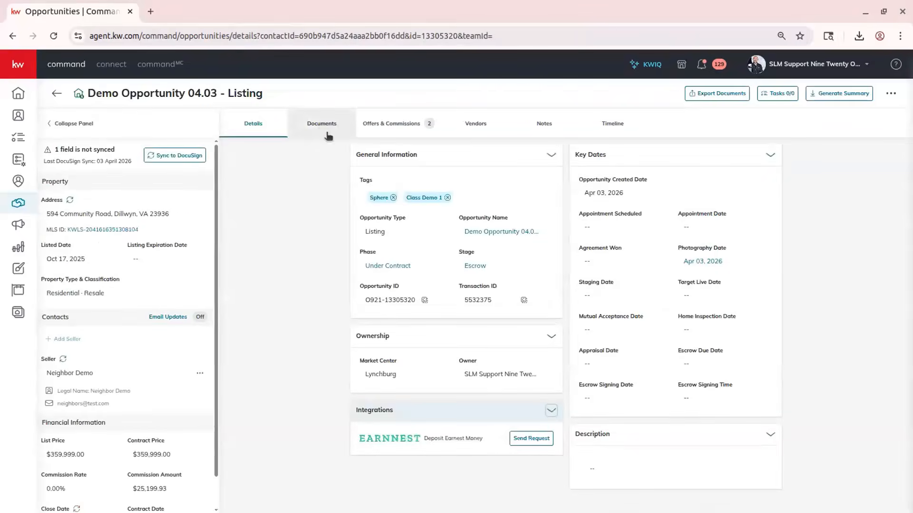
{"action": "left_click", "coordinate": [327, 133]}
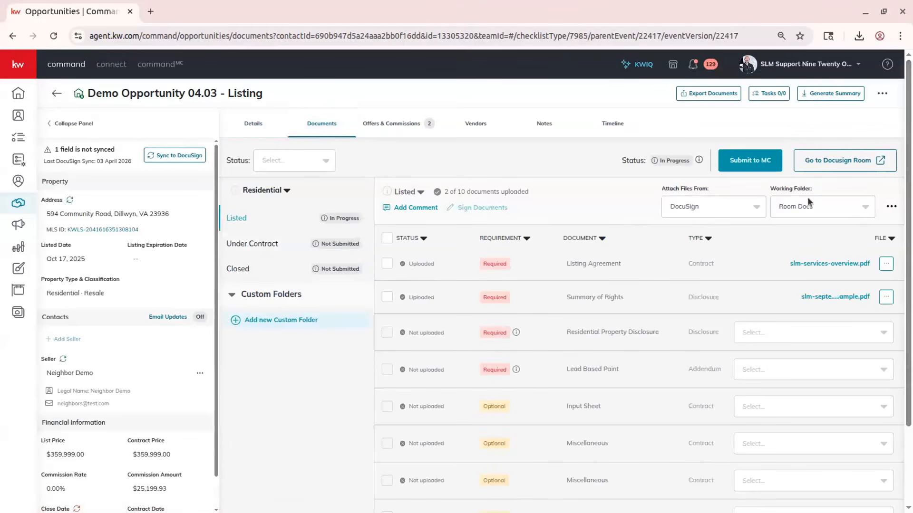
{"action": "left_click", "coordinate": [838, 164]}
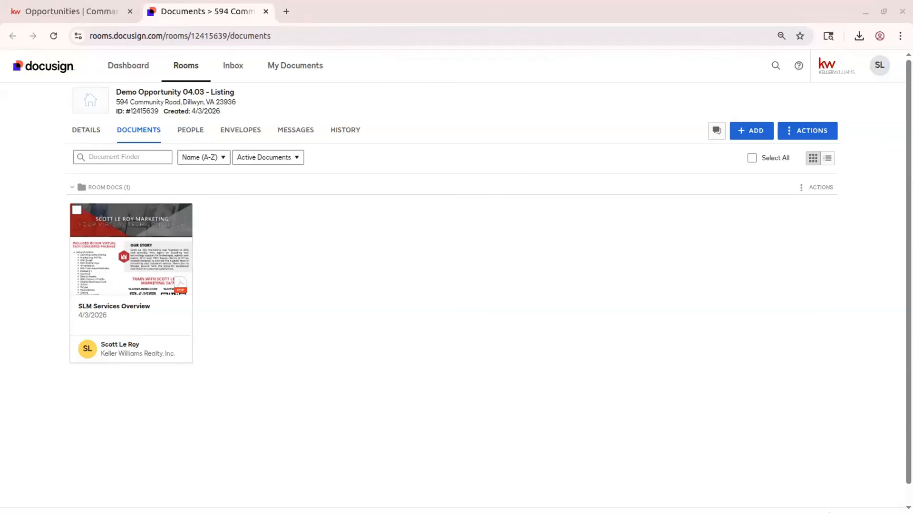
- Upload the November SLM Newsletter Sample PDF into the Docusign room's documents, then switch back to the opportunity
{"action": "left_click_drag", "start_coordinate": [84, 342], "coordinate": [391, 315]}
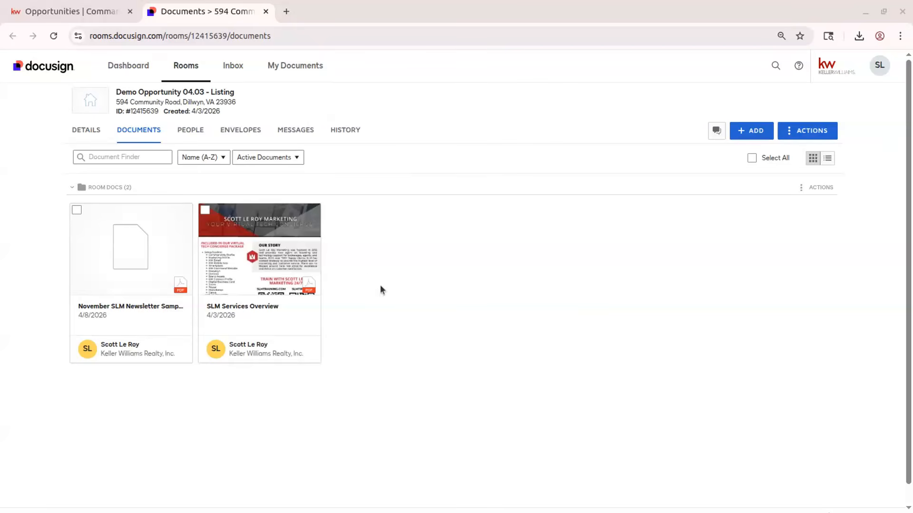
{"action": "left_click", "coordinate": [84, 16]}
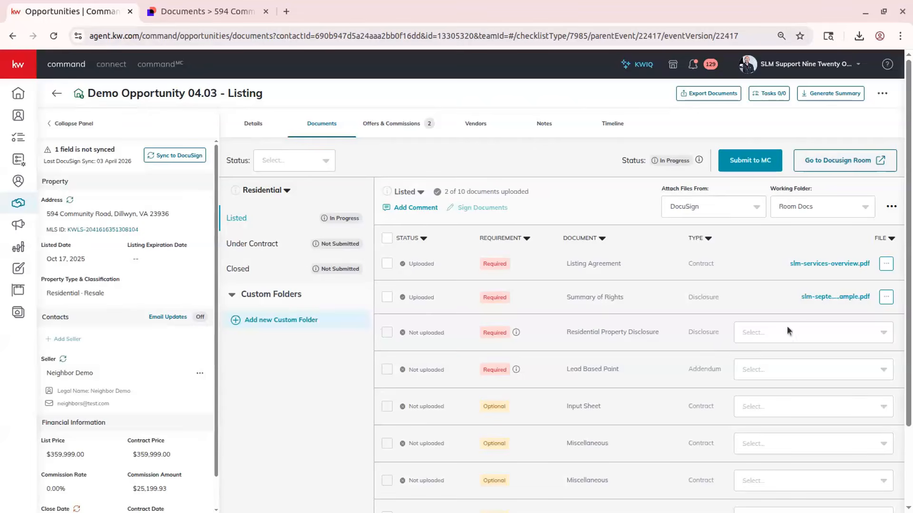
- Refresh the checklist and attach November SLM Newsletter Sample.pdf to Residential Property Disclosure and SLM Services Overview.pdf to Lead Based Paint
{"action": "left_click", "coordinate": [767, 338]}
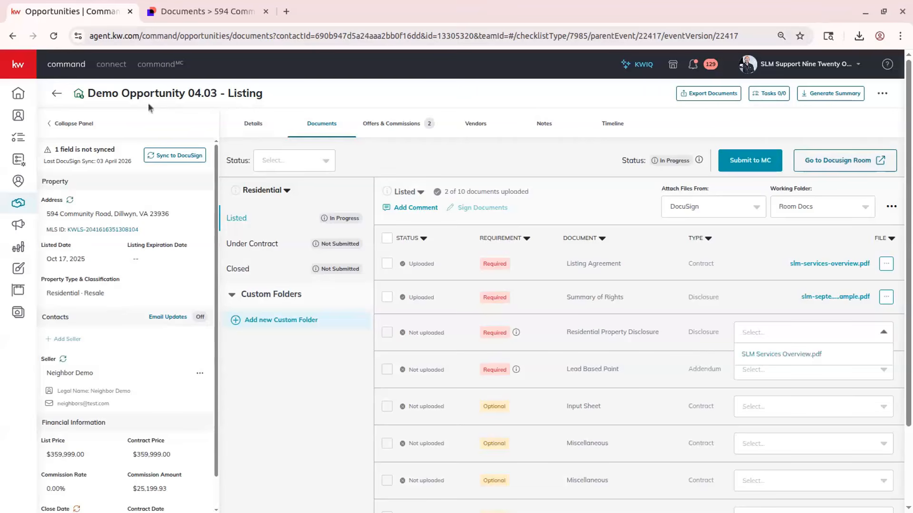
{"action": "left_click", "coordinate": [57, 37]}
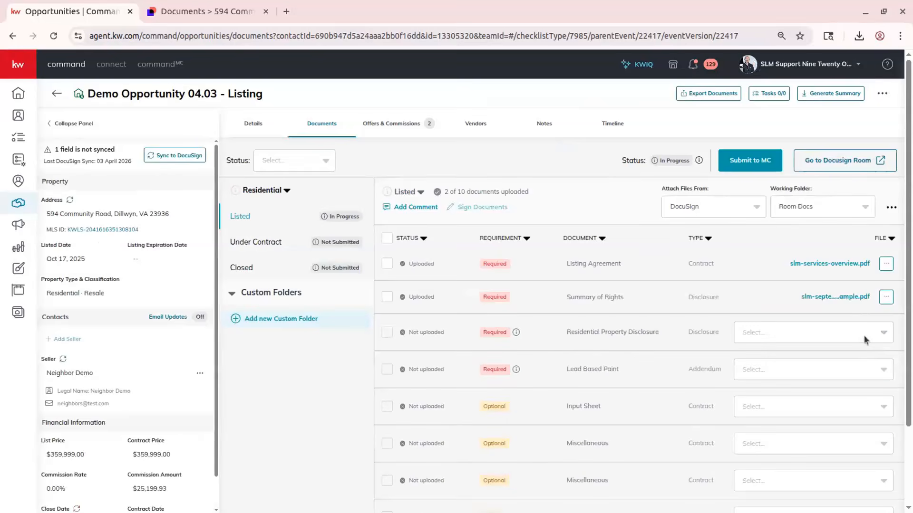
{"action": "left_click", "coordinate": [773, 336]}
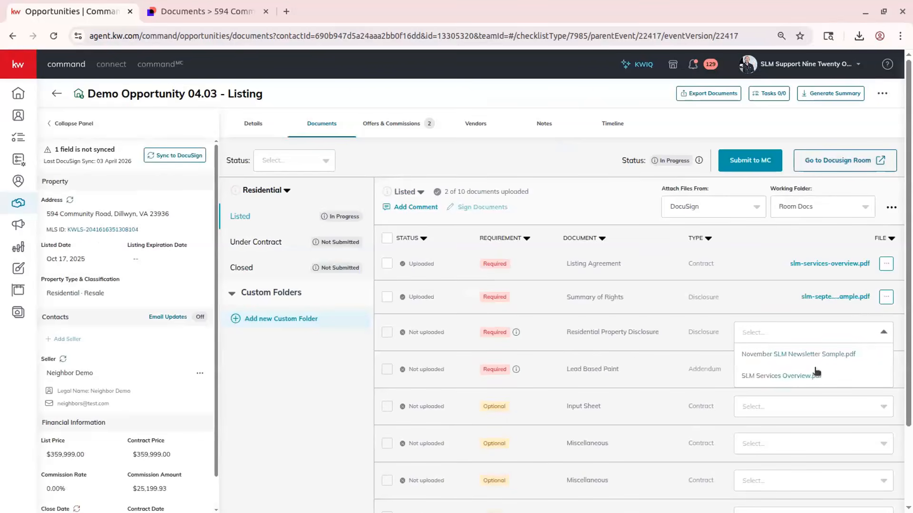
{"action": "left_click", "coordinate": [808, 356]}
{"action": "left_click", "coordinate": [812, 372]}
{"action": "left_click", "coordinate": [811, 388]}
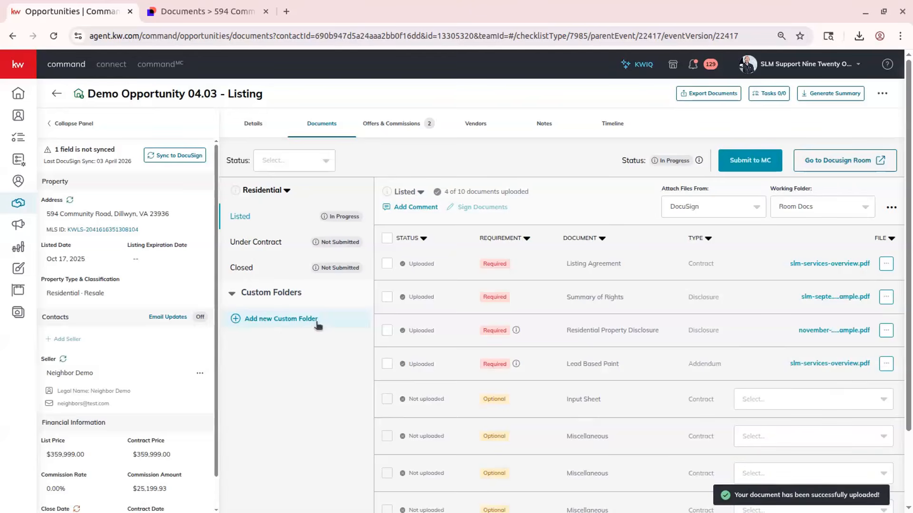
- Create a new custom folder named Extra Documents
{"action": "left_click", "coordinate": [286, 330]}
{"action": "left_click", "coordinate": [425, 278]}
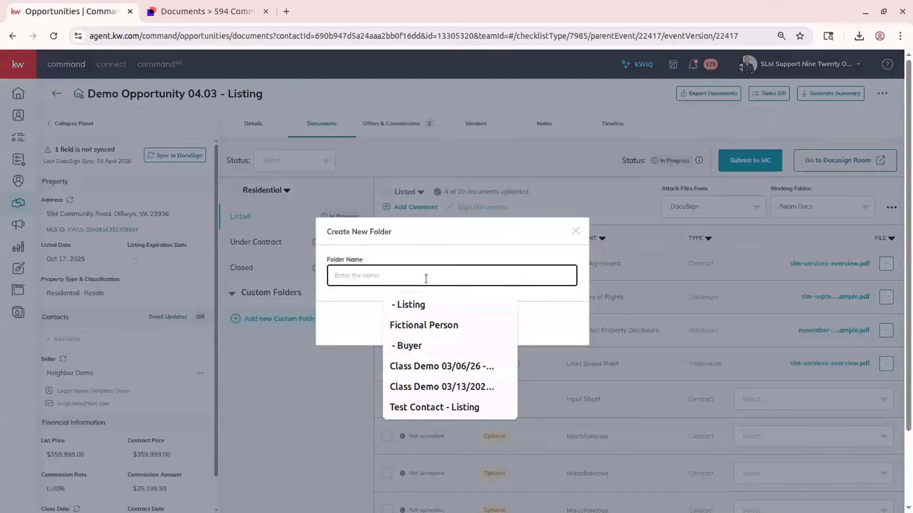
{"action": "type", "text": "Extra Documents"}
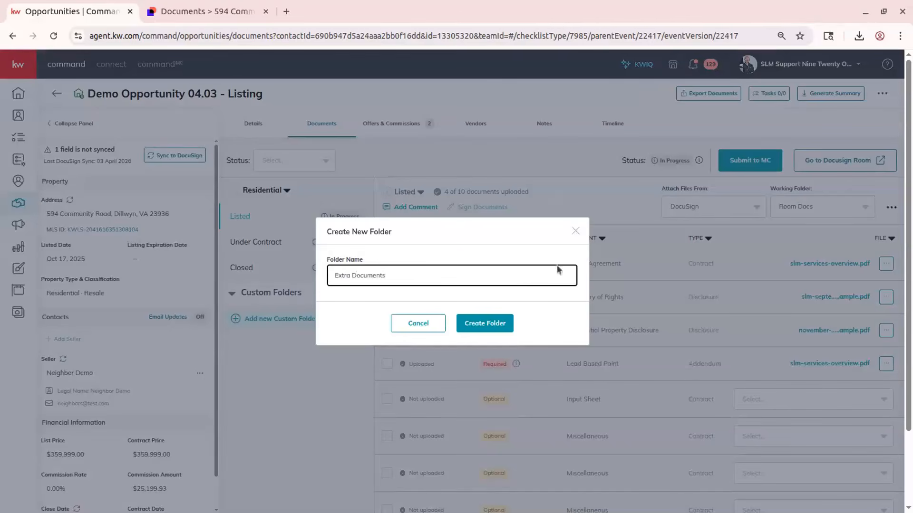
{"action": "left_click", "coordinate": [478, 327]}
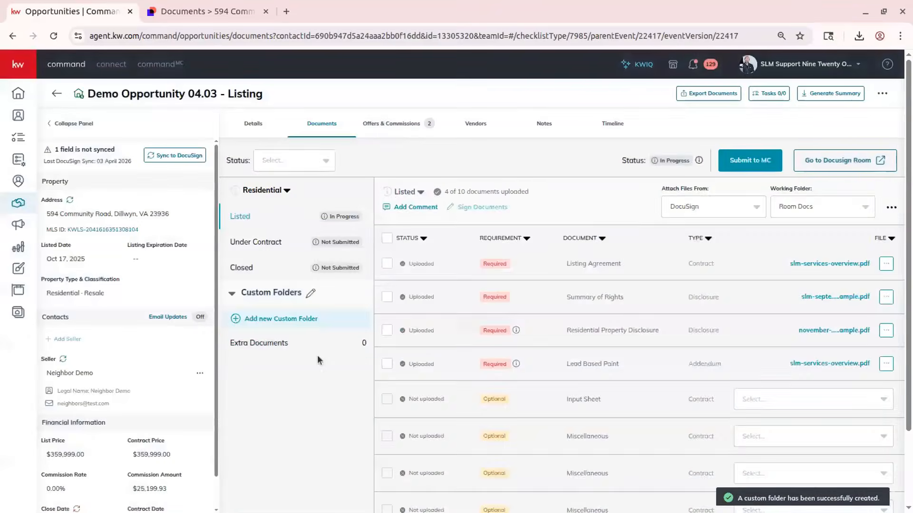
- Add SLM Services Overview.pdf from Docusign to the Extra Documents folder with document type Other and Show Forms enabled
{"action": "left_click", "coordinate": [290, 344]}
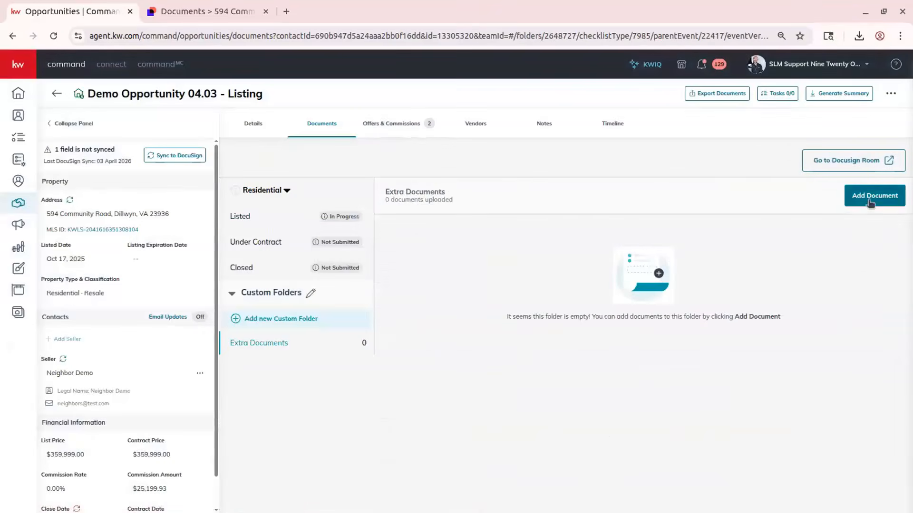
{"action": "left_click", "coordinate": [869, 200]}
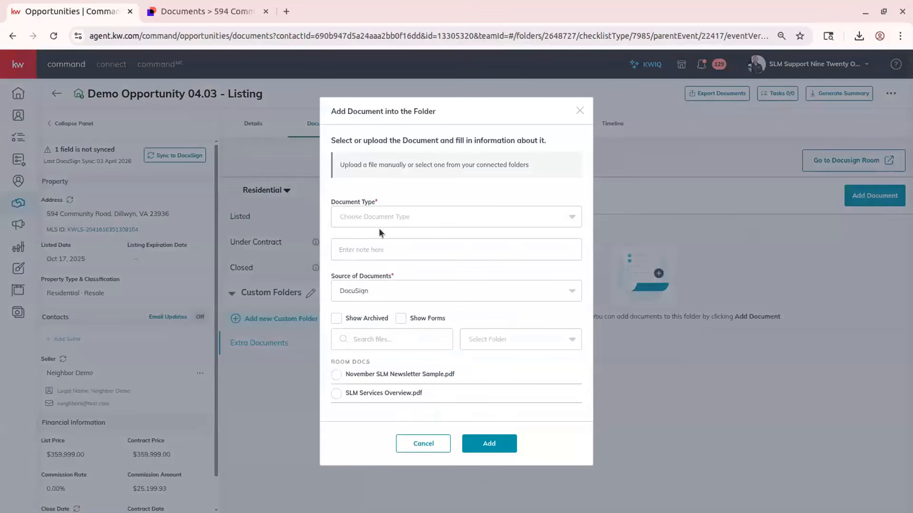
{"action": "left_click", "coordinate": [389, 216]}
{"action": "scroll", "coordinate": [464, 312], "scroll_direction": "down", "scroll_amount": 2}
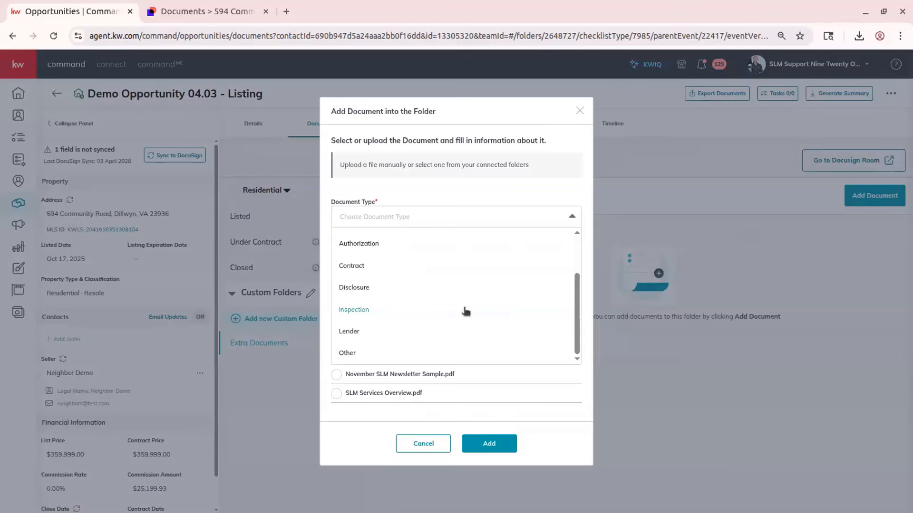
{"action": "left_click", "coordinate": [377, 352]}
{"action": "left_click", "coordinate": [368, 249]}
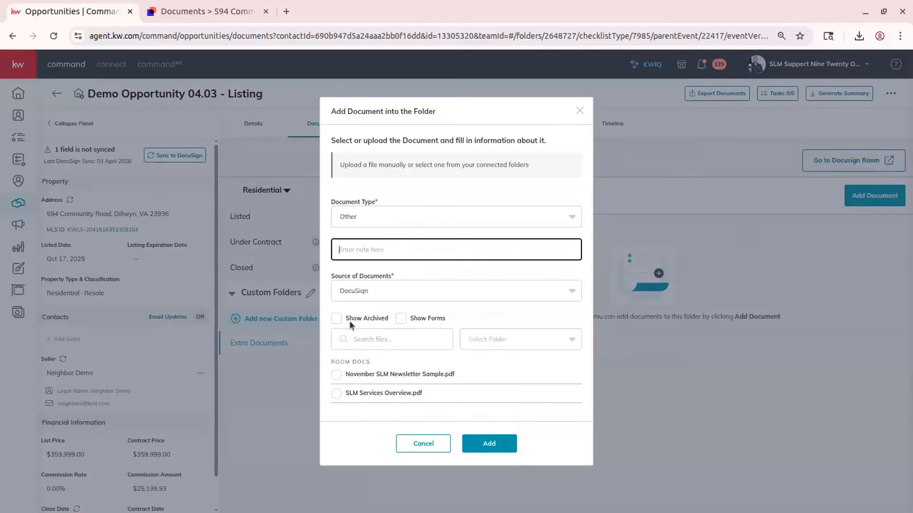
{"action": "left_click", "coordinate": [426, 318]}
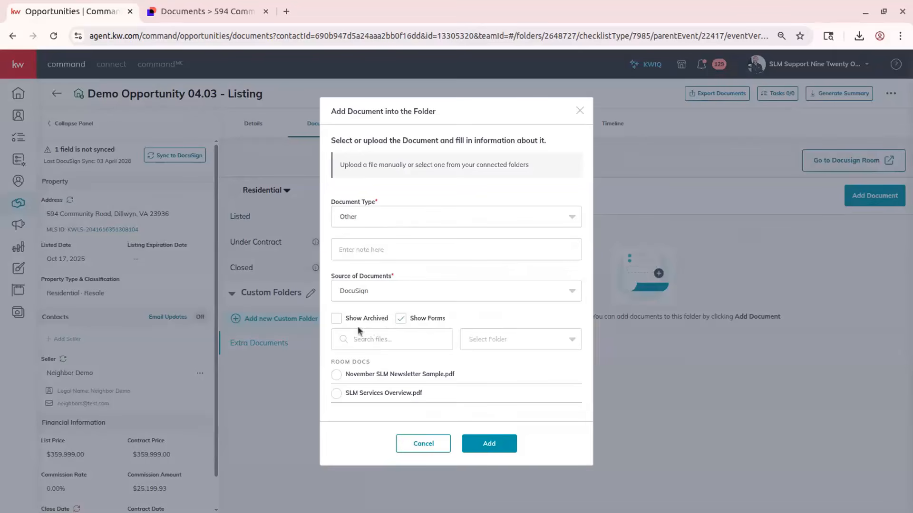
{"action": "left_click", "coordinate": [336, 375]}
{"action": "left_click", "coordinate": [336, 394]}
{"action": "left_click", "coordinate": [494, 444]}
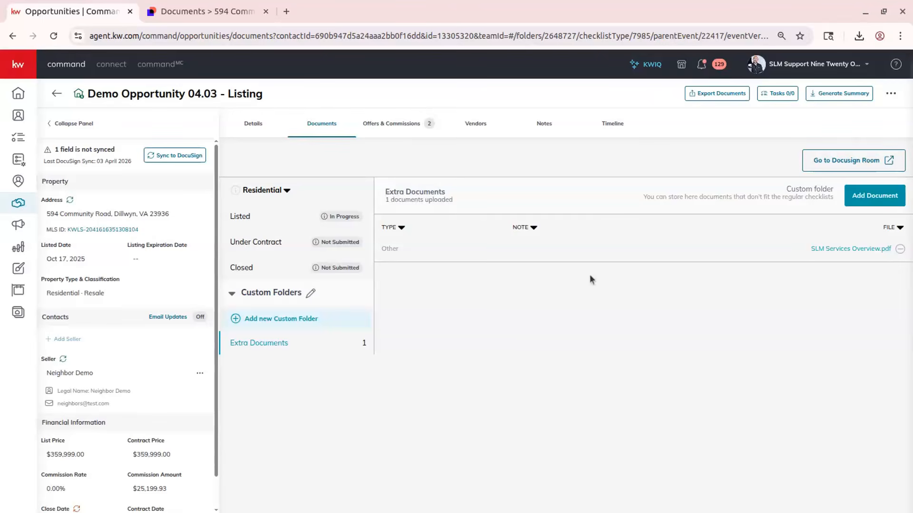
- Preview the SLM Services Overview.pdf document stored in the Extra Documents folder
{"action": "left_click", "coordinate": [822, 248]}
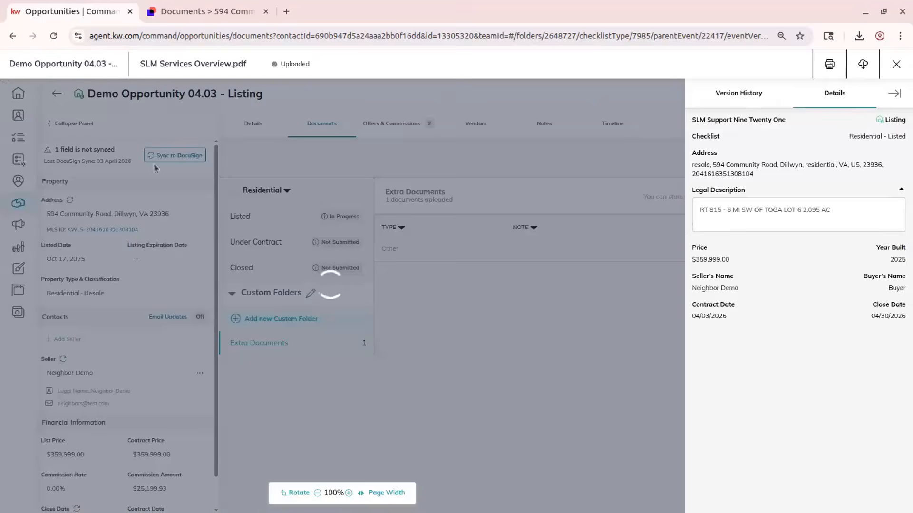
{"action": "scroll", "coordinate": [397, 338], "scroll_direction": "down", "scroll_amount": 3}
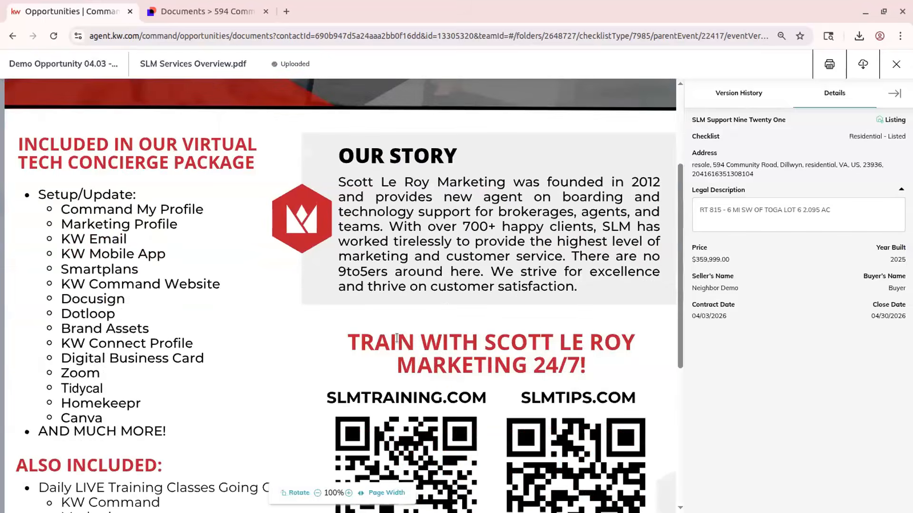
{"action": "scroll", "coordinate": [396, 338], "scroll_direction": "down", "scroll_amount": 5}
{"action": "scroll", "coordinate": [397, 338], "scroll_direction": "up", "scroll_amount": 8}
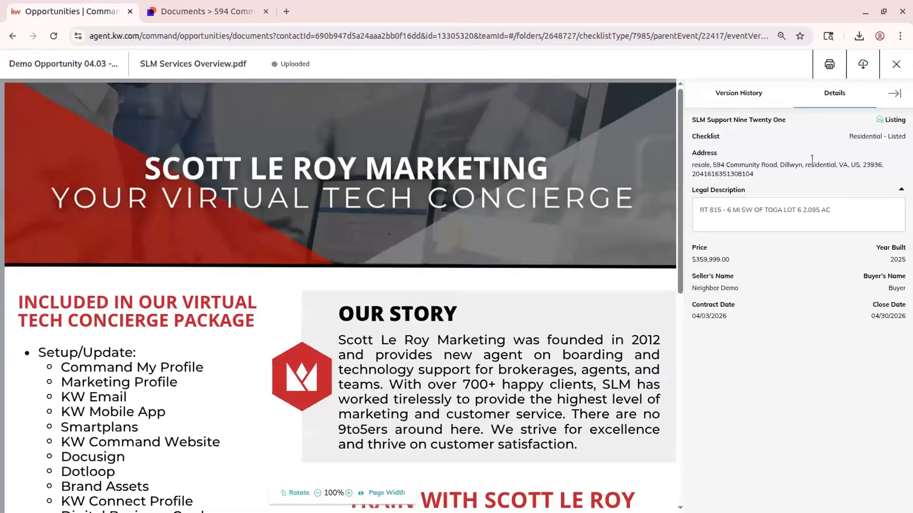
{"action": "left_click", "coordinate": [908, 67]}
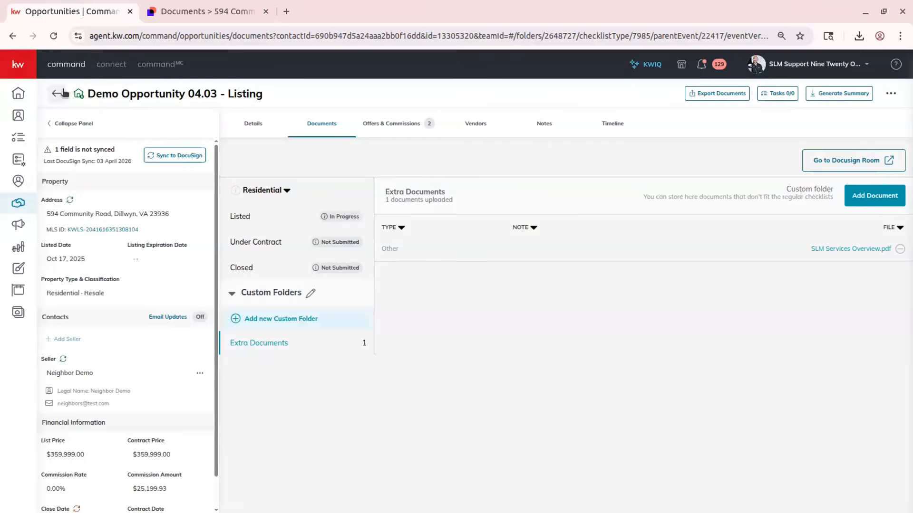
- Export the opportunity's documents with the Listed checklist and Extra Documents custom folder selected
{"action": "left_click", "coordinate": [738, 95]}
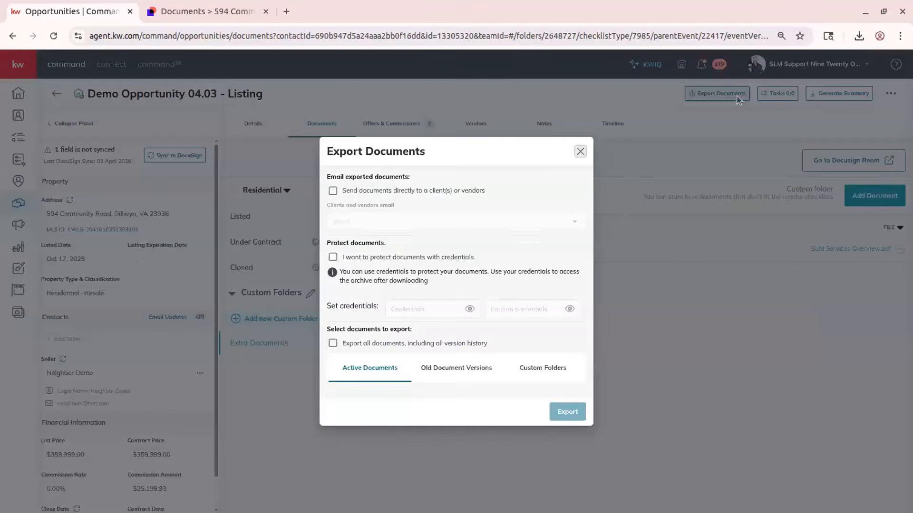
{"action": "left_click", "coordinate": [359, 371]}
{"action": "left_click", "coordinate": [538, 344]}
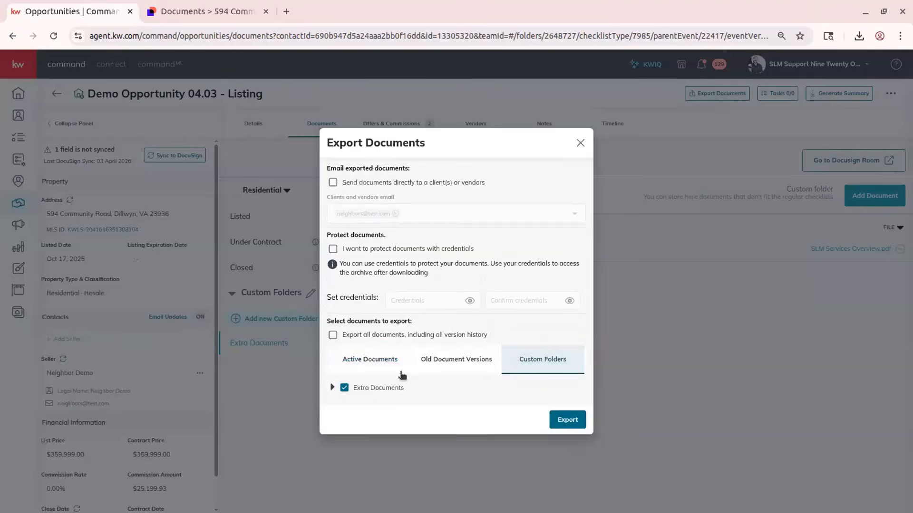
{"action": "left_click", "coordinate": [467, 363]}
{"action": "left_click", "coordinate": [370, 361]}
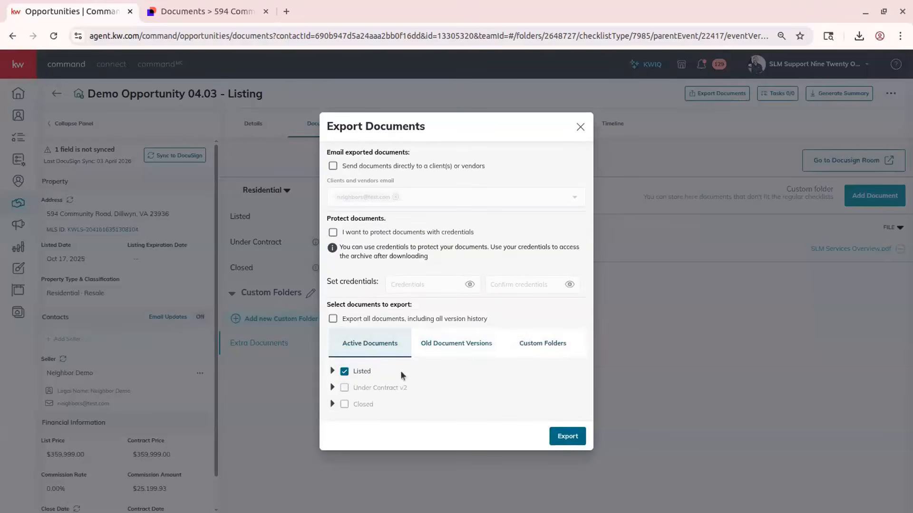
{"action": "left_click", "coordinate": [568, 436]}
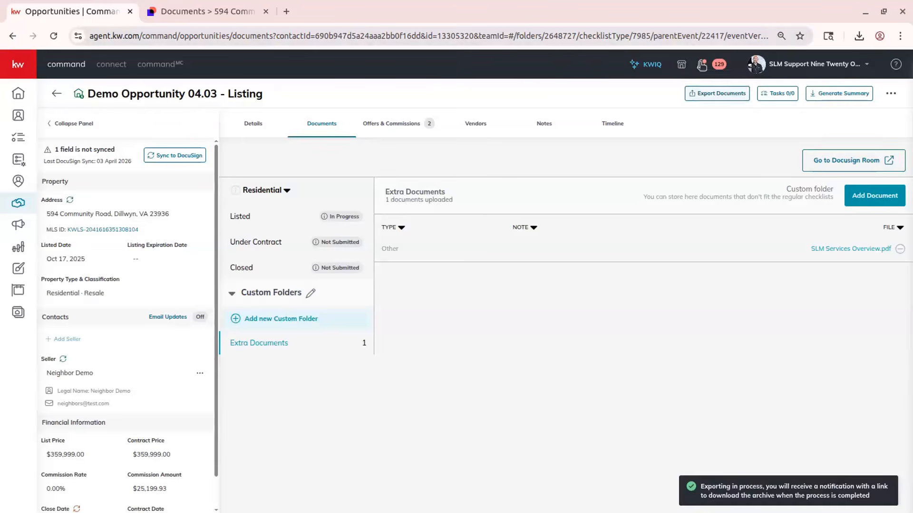
- Download the exported files from the document update notification and return to the opportunities list
{"action": "left_click", "coordinate": [701, 64]}
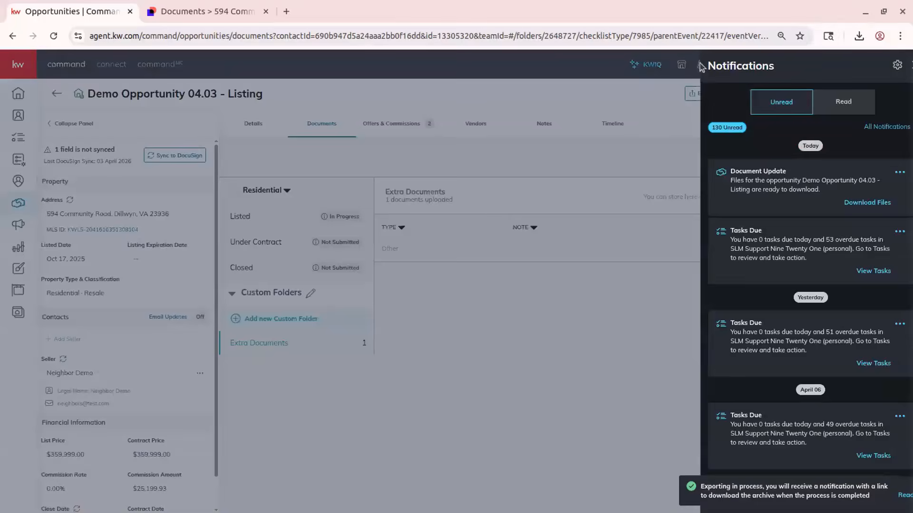
{"action": "left_click", "coordinate": [840, 204]}
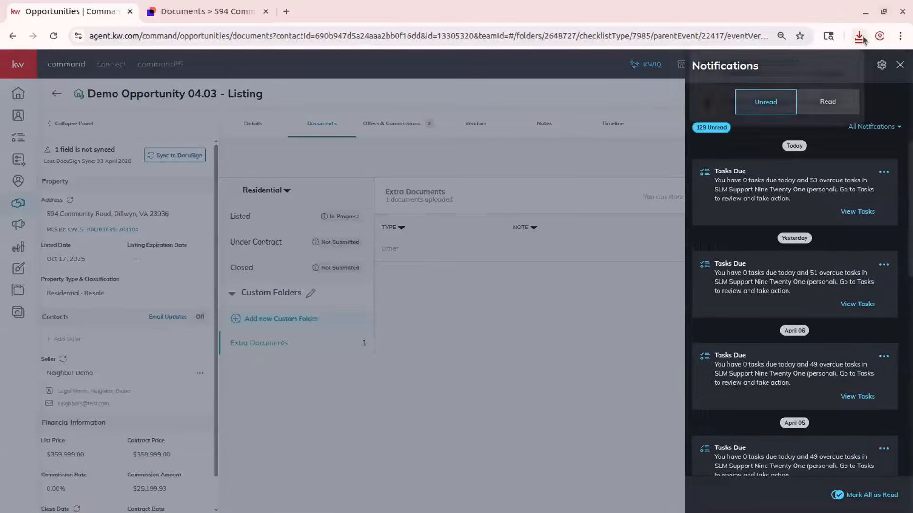
{"action": "left_click", "coordinate": [537, 366]}
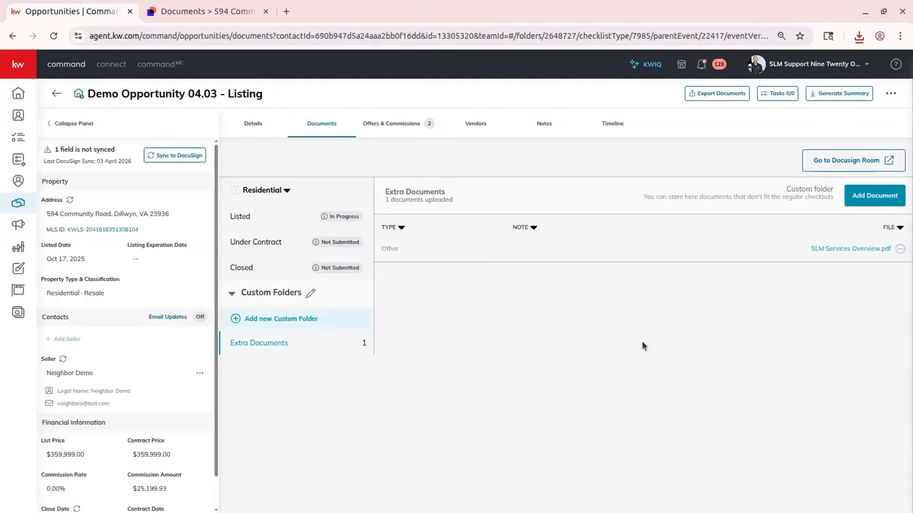
{"action": "left_click", "coordinate": [56, 94]}
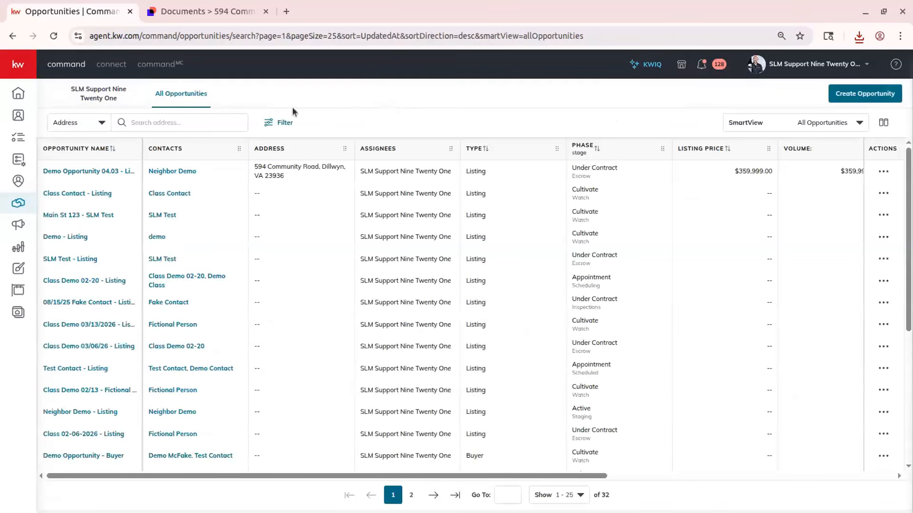
- Switch to the Docusign tab and open the list of active rooms
{"action": "left_click", "coordinate": [189, 7]}
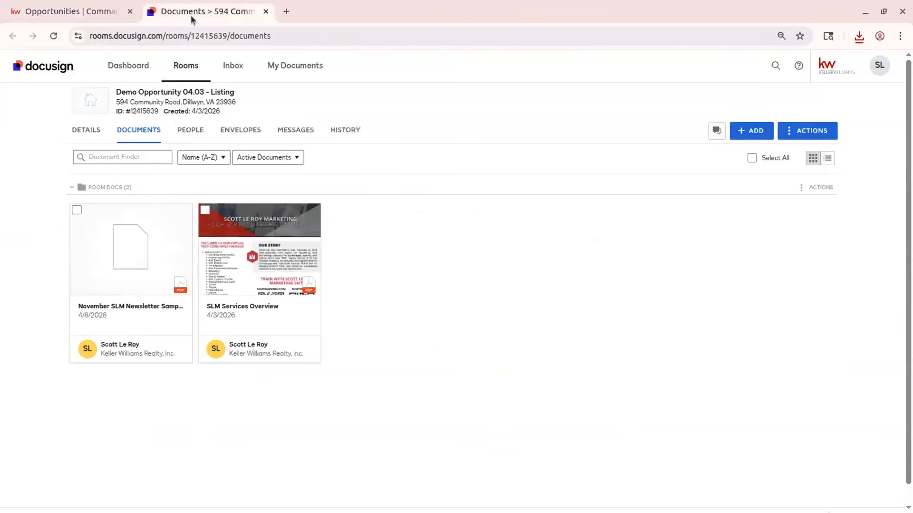
{"action": "left_click", "coordinate": [186, 65]}
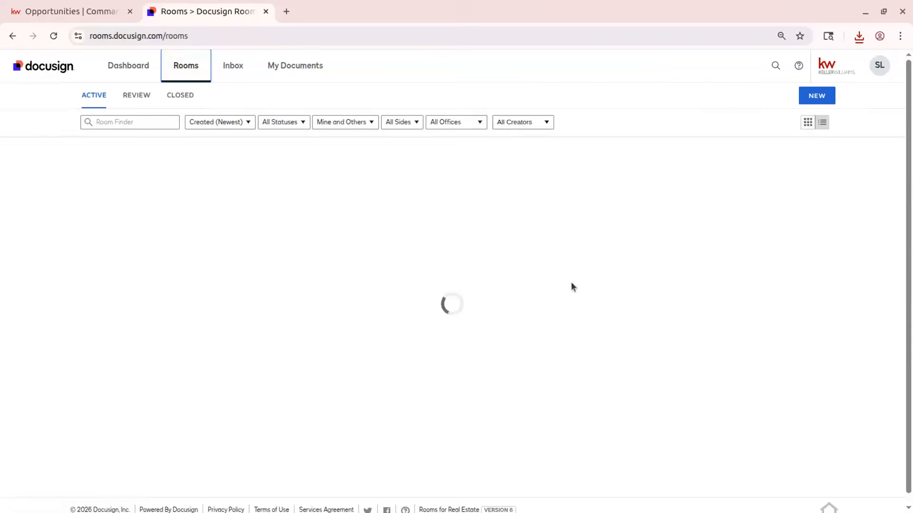
{"action": "scroll", "coordinate": [275, 202], "scroll_direction": "down", "scroll_amount": 1}
{"action": "scroll", "coordinate": [276, 202], "scroll_direction": "up", "scroll_amount": 1}
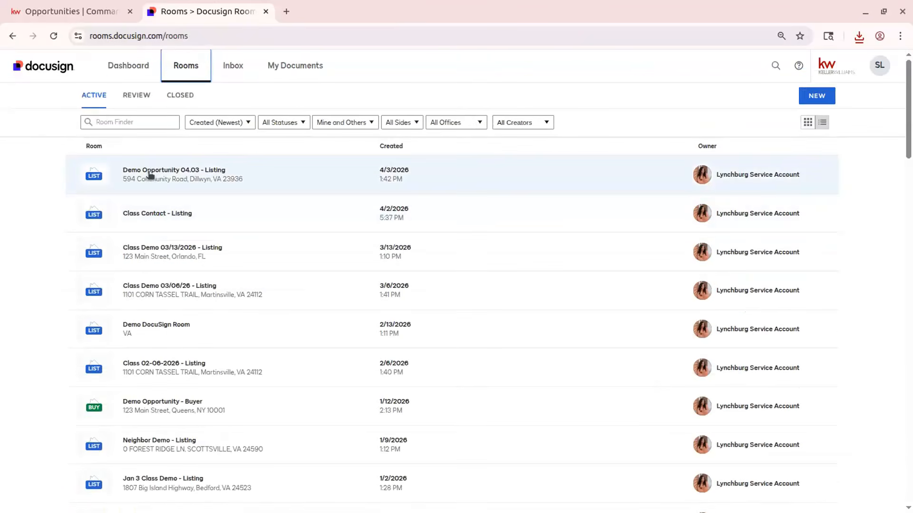
- Open the Demo Opportunity 04.03 - Listing room's documents, select all of them and download them as a zip
{"action": "left_click", "coordinate": [175, 179]}
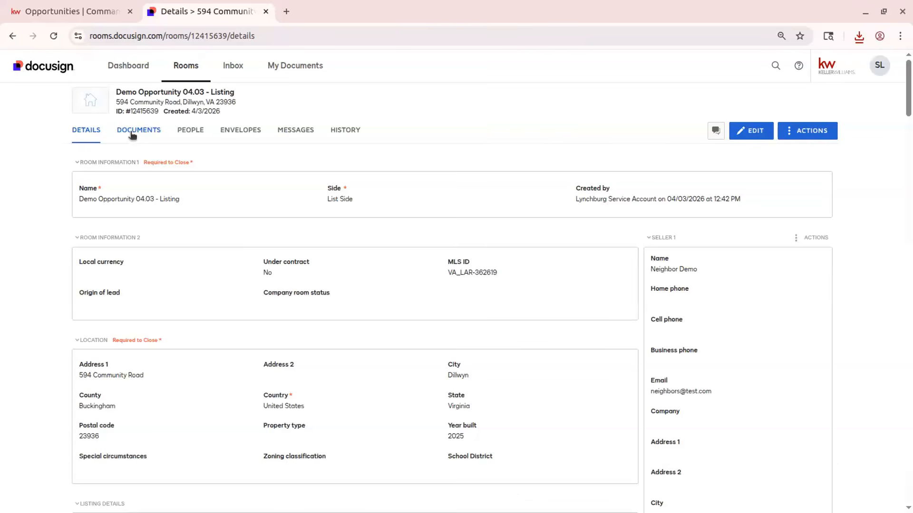
{"action": "left_click", "coordinate": [134, 135]}
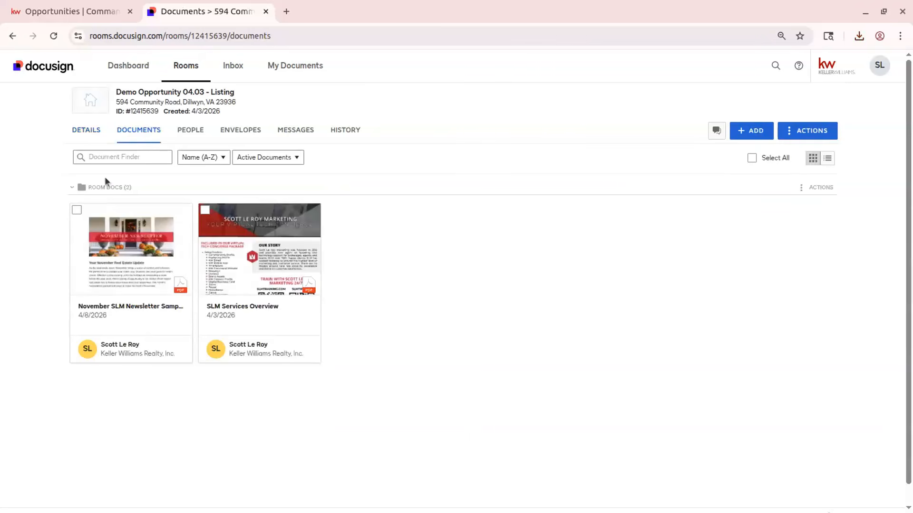
{"action": "left_click", "coordinate": [765, 161]}
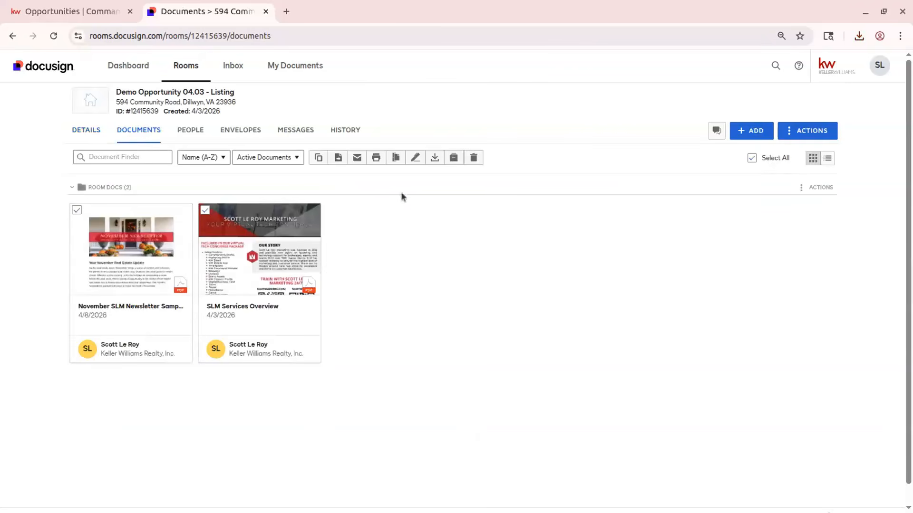
{"action": "left_click", "coordinate": [434, 160]}
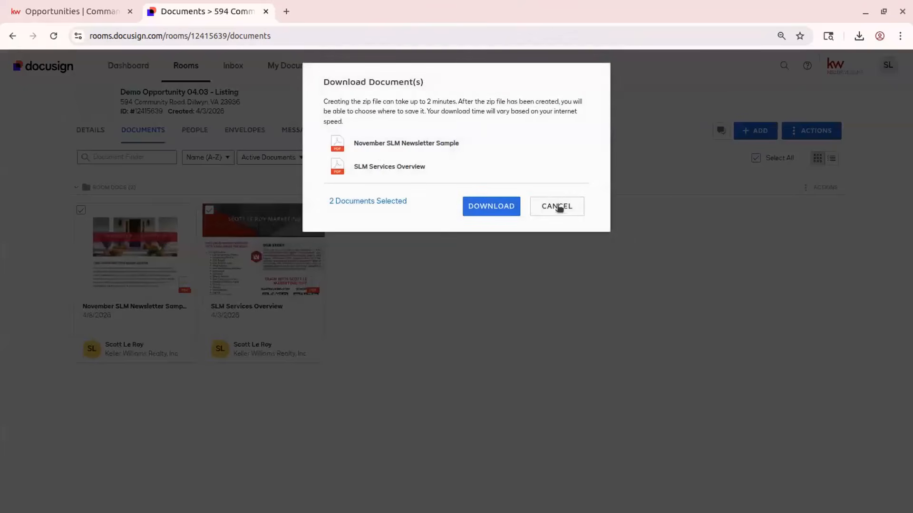
{"action": "left_click", "coordinate": [492, 205]}
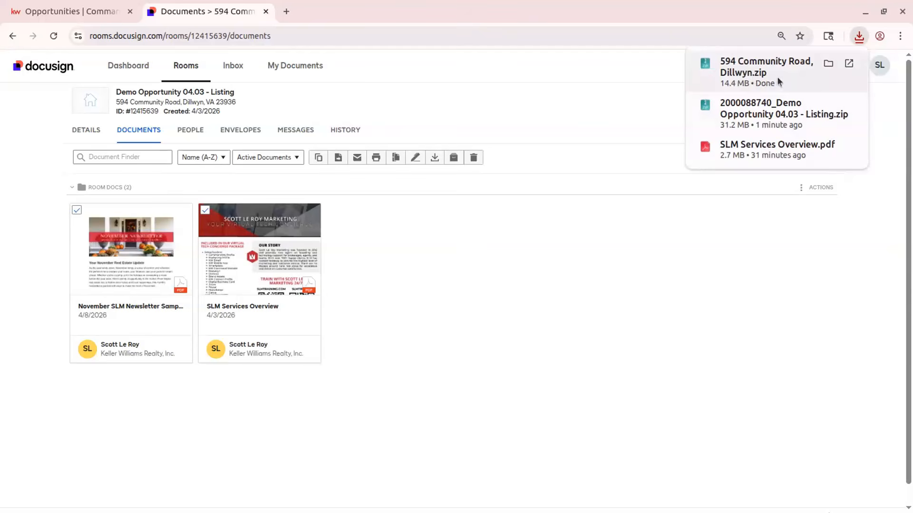
- Review the browser's recent download history for the downloaded zip file
{"action": "left_click", "coordinate": [667, 272]}
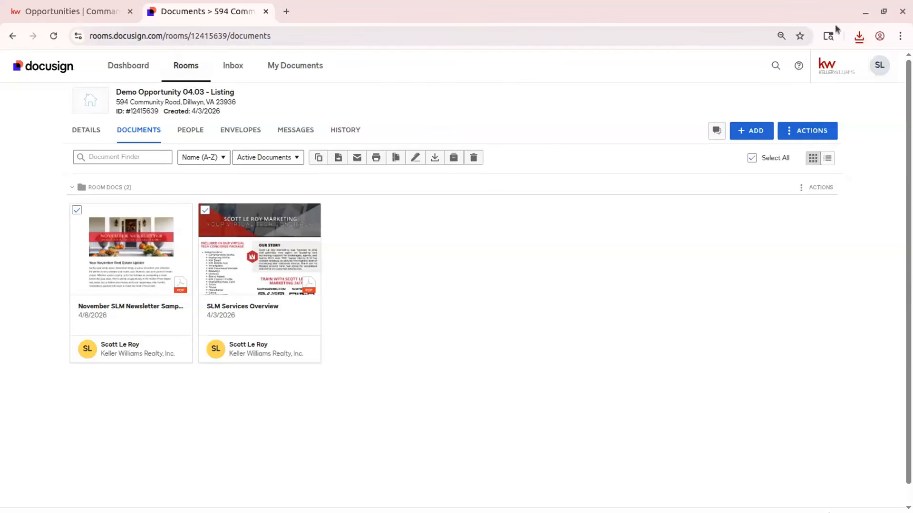
{"action": "left_click", "coordinate": [859, 38]}
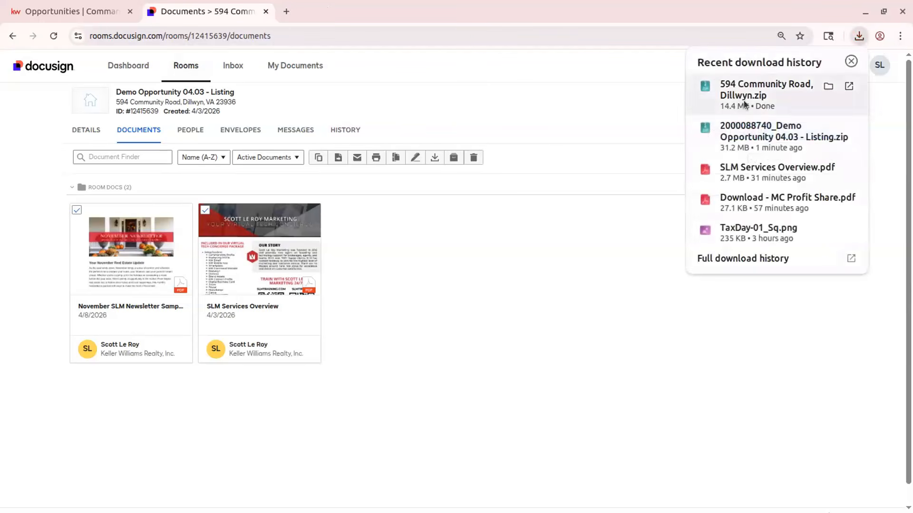
{"action": "left_click", "coordinate": [458, 288]}
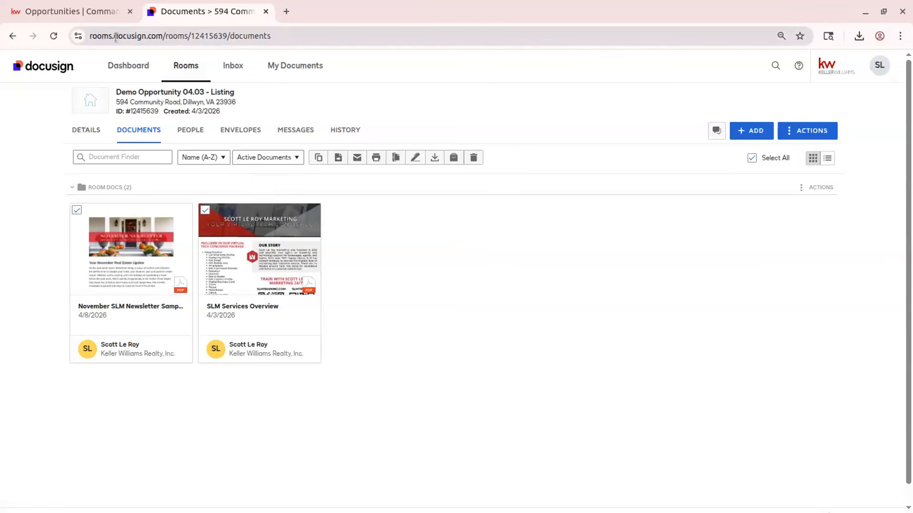
- Return to the Command tab, go to the dashboard and open the KW Marketplace
{"action": "left_click", "coordinate": [72, 14]}
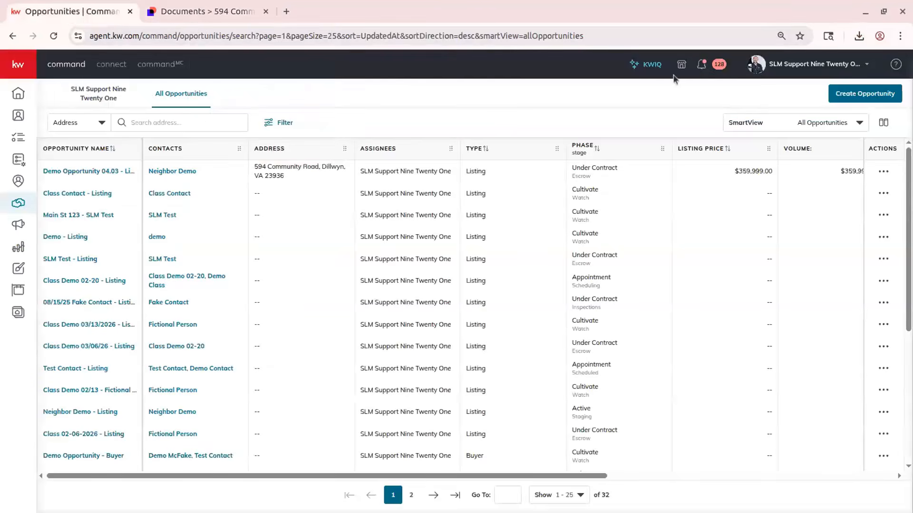
{"action": "left_click", "coordinate": [23, 95]}
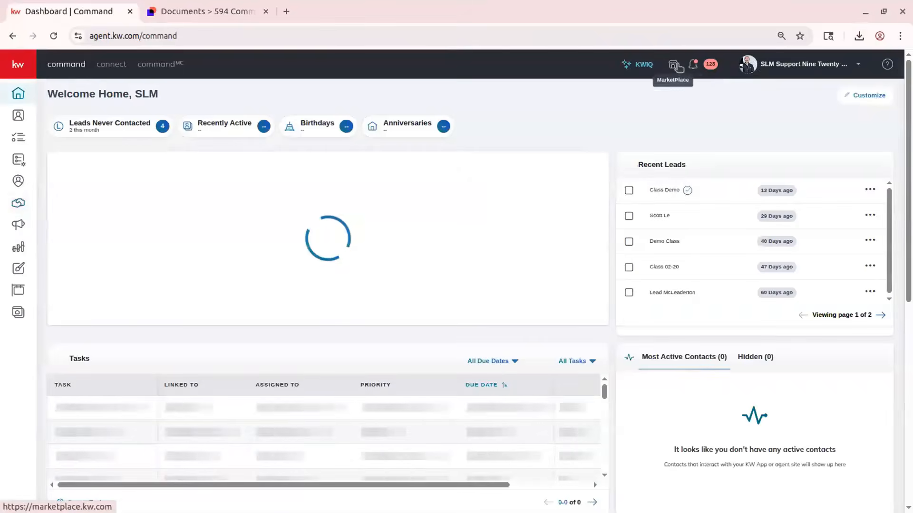
{"action": "left_click", "coordinate": [673, 65]}
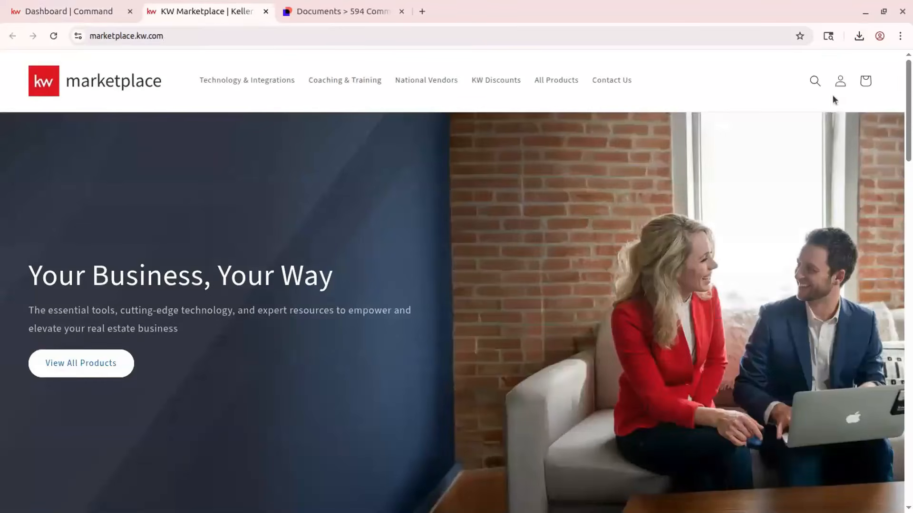
- Search the marketplace for docusign rooms and open the DocuSign Rooms to Google Drive Ongoing Backup product
{"action": "left_click", "coordinate": [819, 89]}
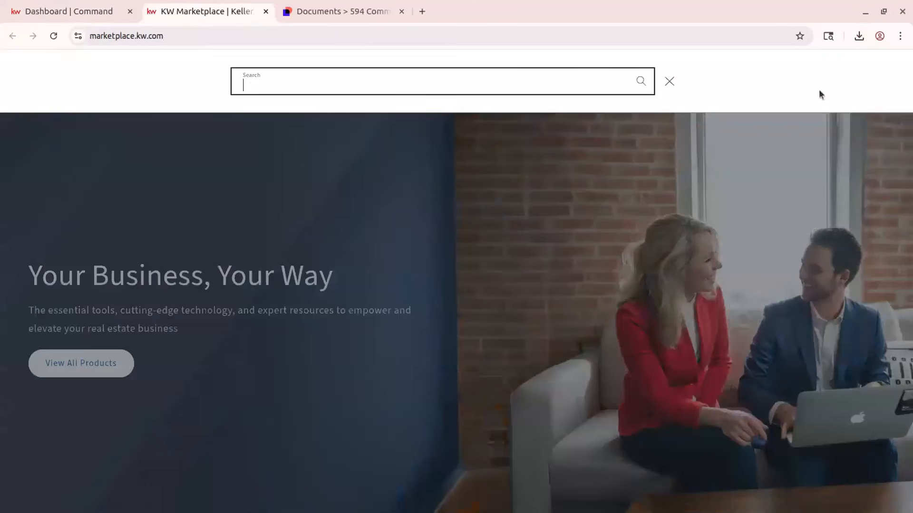
{"action": "type", "text": "docusign rooms"}
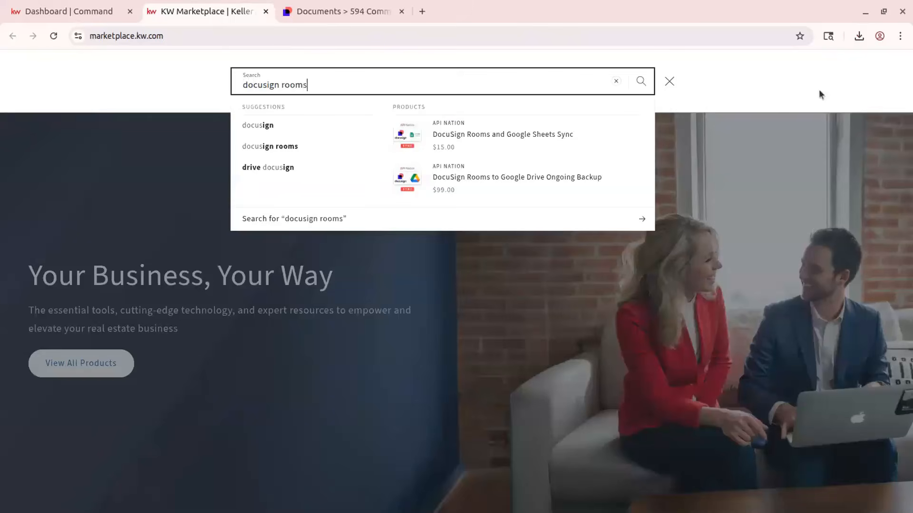
{"action": "left_click", "coordinate": [472, 181]}
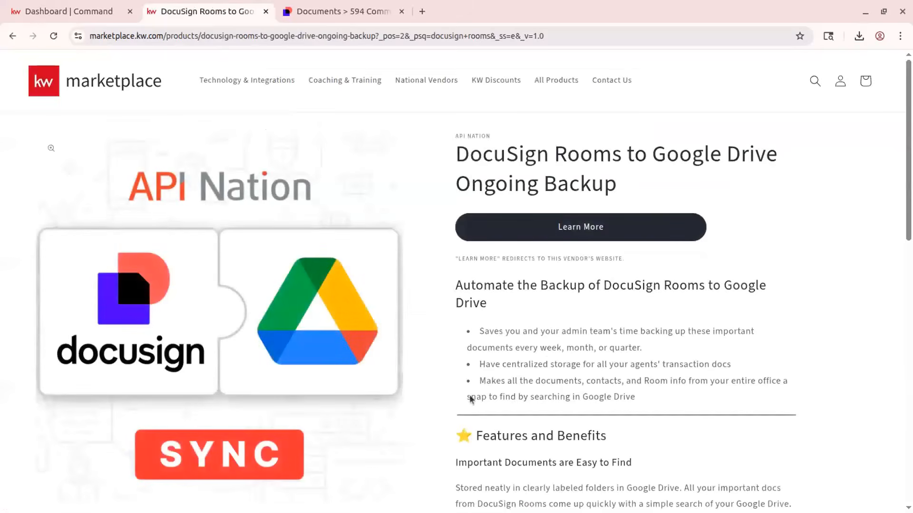
- Read through the product description and open its Learn More vendor page
{"action": "scroll", "coordinate": [372, 319], "scroll_direction": "down", "scroll_amount": 20}
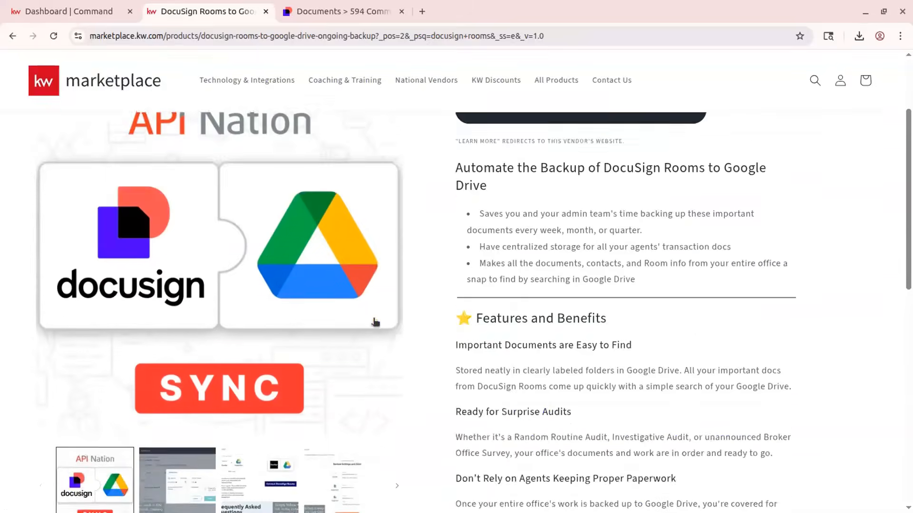
{"action": "scroll", "coordinate": [695, 335], "scroll_direction": "up", "scroll_amount": 6}
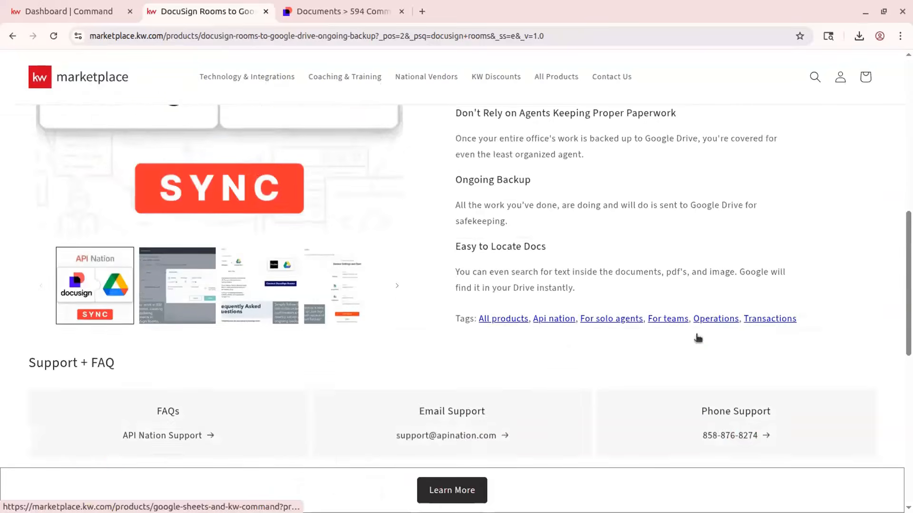
{"action": "scroll", "coordinate": [698, 337], "scroll_direction": "up", "scroll_amount": 10}
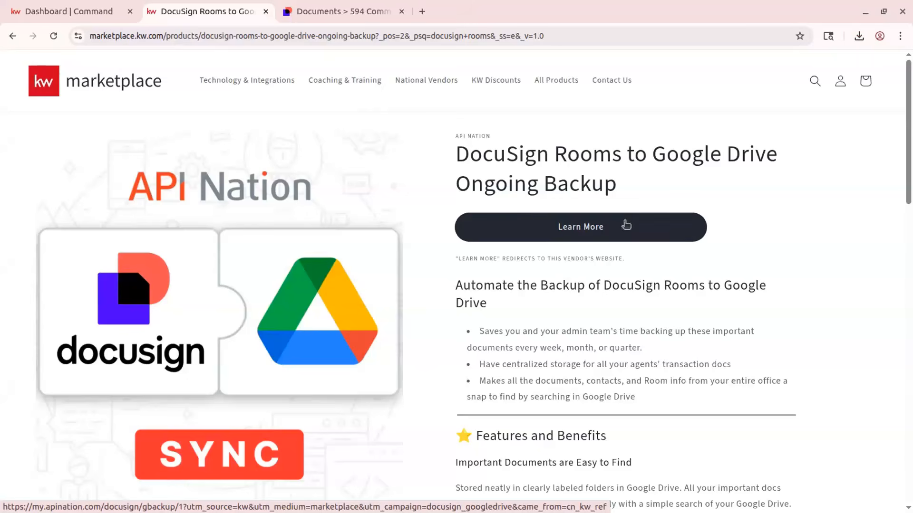
{"action": "left_click", "coordinate": [582, 229]}
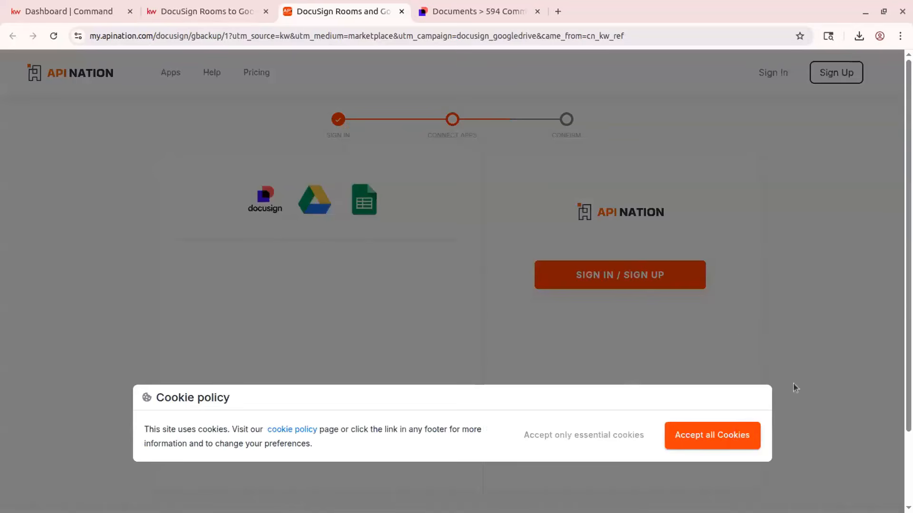
- Accept all cookies on the API Nation backup setup page
{"action": "left_click", "coordinate": [619, 436]}
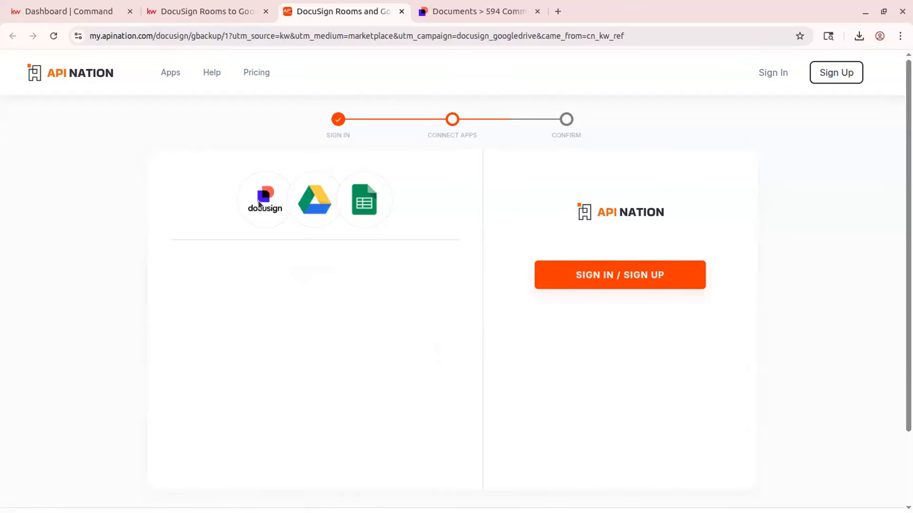
{"action": "scroll", "coordinate": [638, 208], "scroll_direction": "down", "scroll_amount": 3}
{"action": "scroll", "coordinate": [637, 209], "scroll_direction": "up", "scroll_amount": 3}
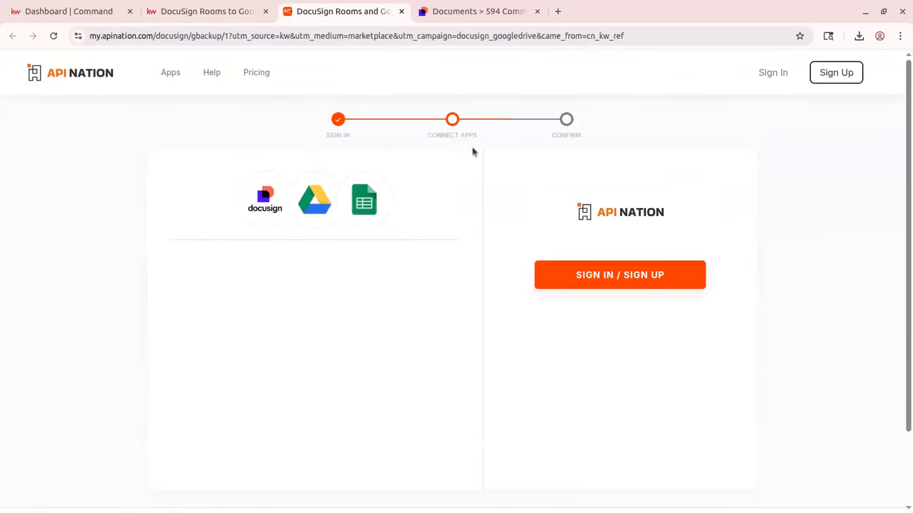